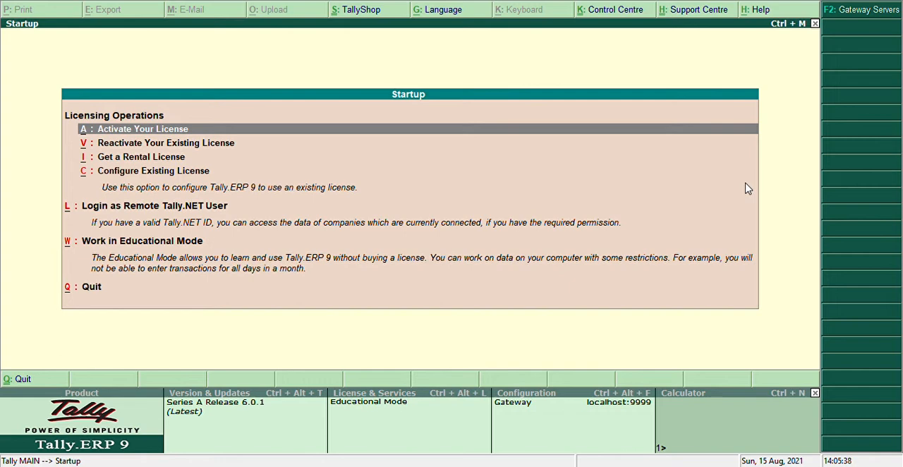
# Choose to work in Educational Mode from the startup options
pyautogui.press('Down')
pyautogui.press('Down')
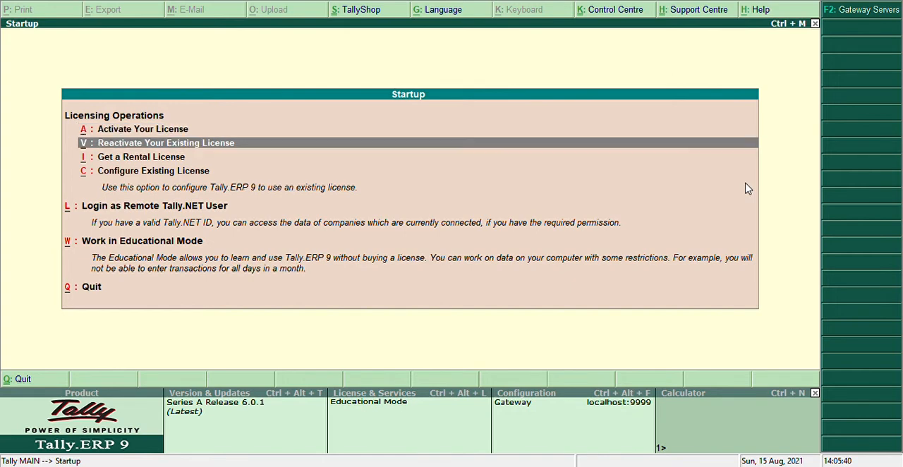
pyautogui.press('Down')
pyautogui.press('Down')
pyautogui.press('Down')
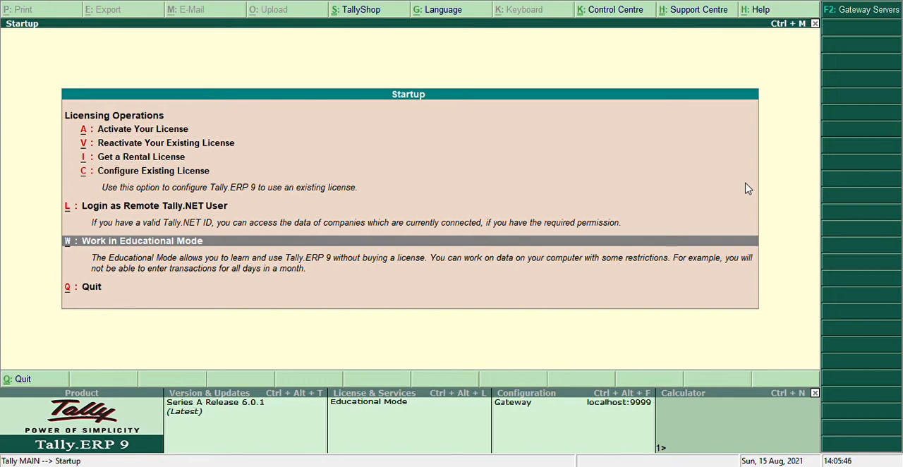
pyautogui.press('Up')
pyautogui.press('Up')
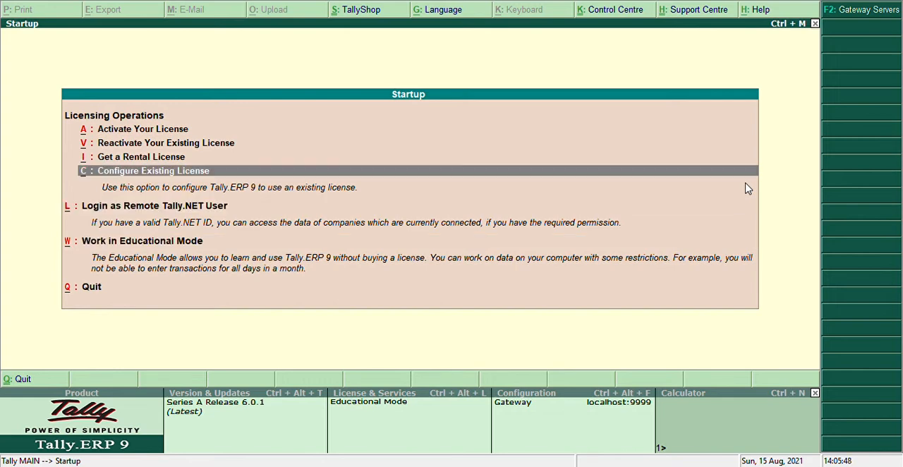
pyautogui.press('Up')
pyautogui.press('Up')
pyautogui.press('Up')
pyautogui.press('Down')
pyautogui.press('Down')
pyautogui.press('Down')
pyautogui.press('Down')
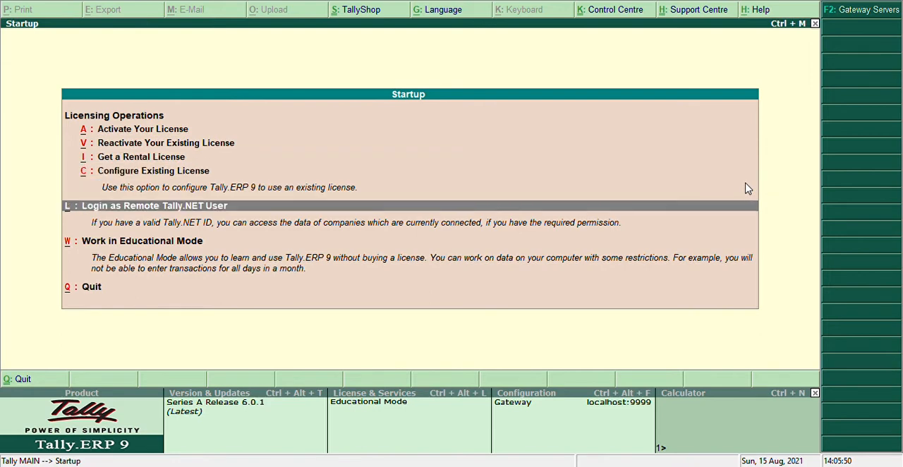
pyautogui.press('Down')
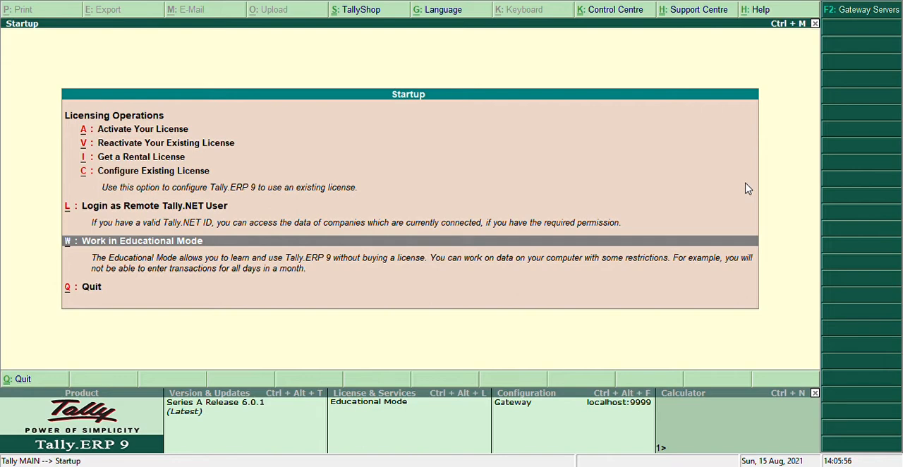
pyautogui.press('Return')
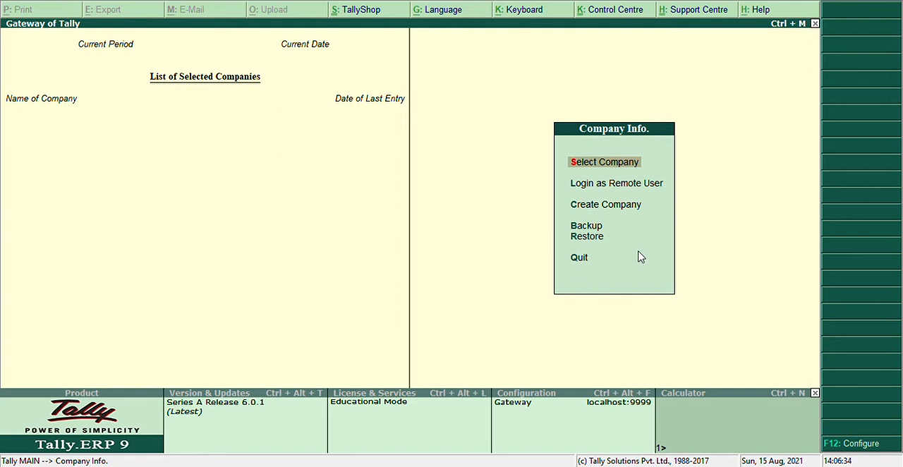
# Start creating a new company from the company information options
pyautogui.press('Down')
pyautogui.press('Down')
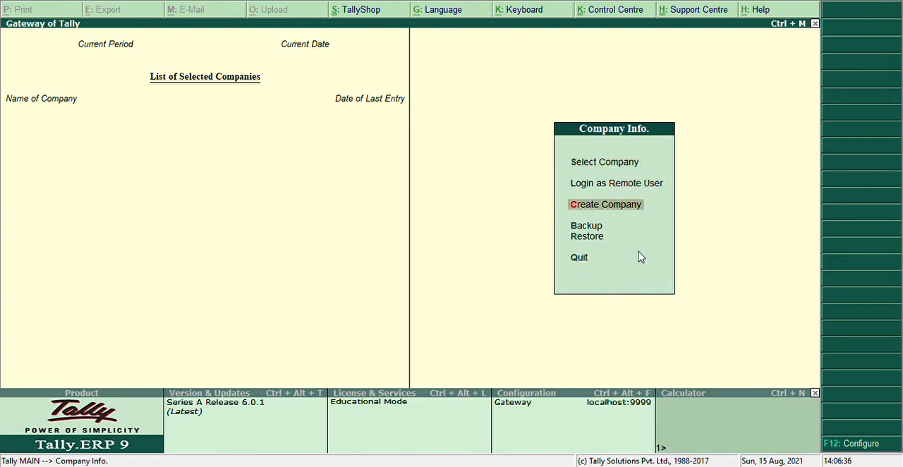
pyautogui.press('Up')
pyautogui.press('Up')
pyautogui.press('Down')
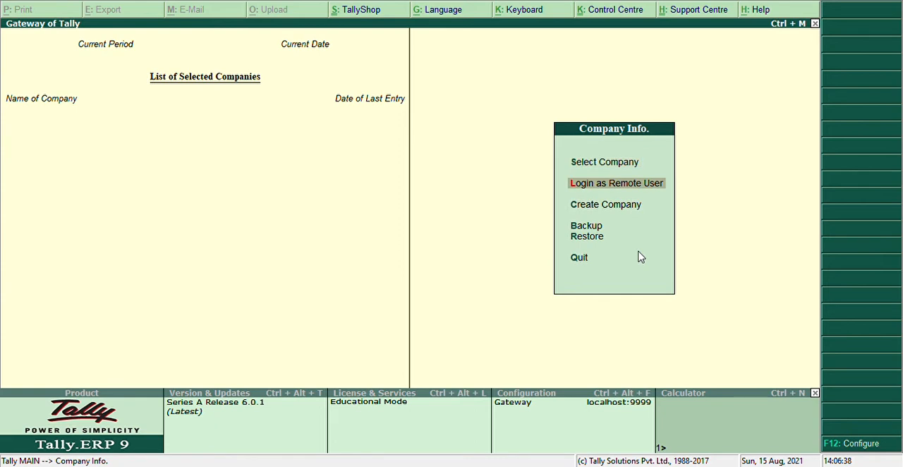
pyautogui.press('Down')
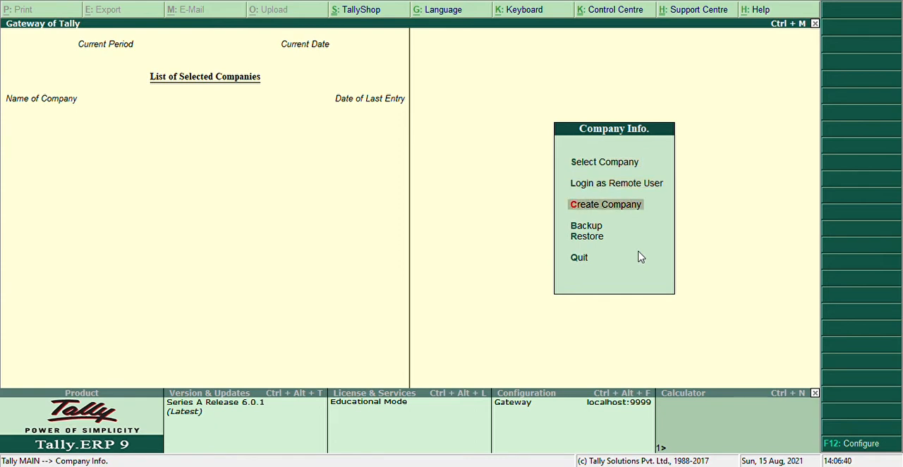
pyautogui.press('Return')
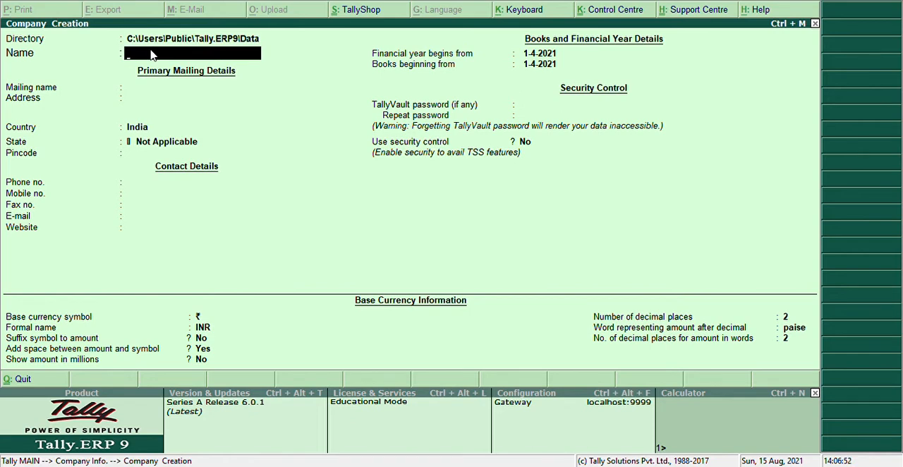
# Name the new company Sagar Ltd. and keep the same text as its mailing name
pyautogui.write('Sagar Ltd.')
pyautogui.press('Return')
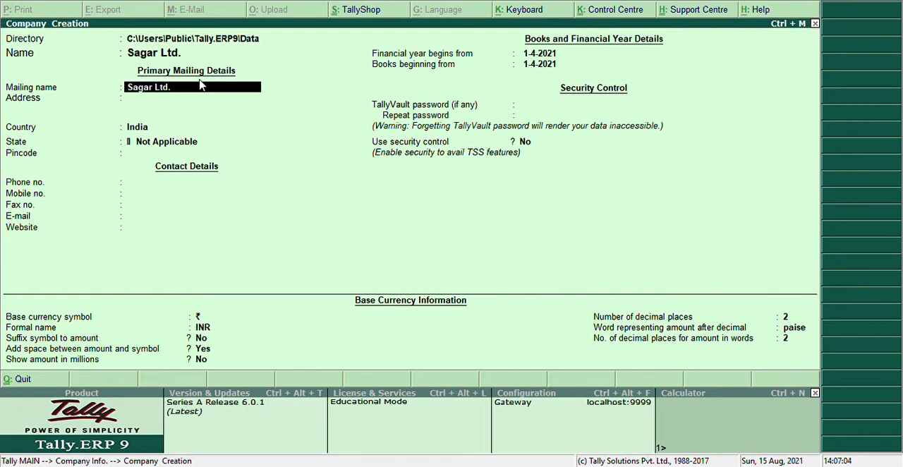
pyautogui.press('Return')
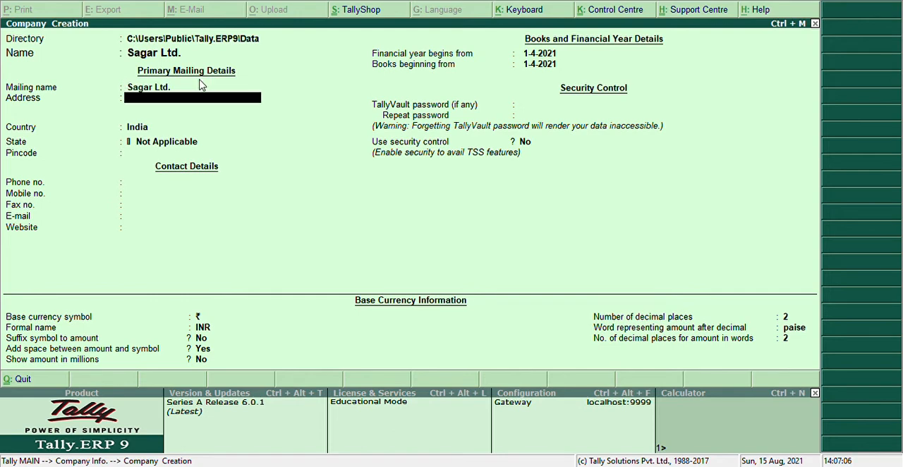
# Enter the company's address on a single line and set its country to Jordan
pyautogui.write('Dwarka')
pyautogui.press('Return')
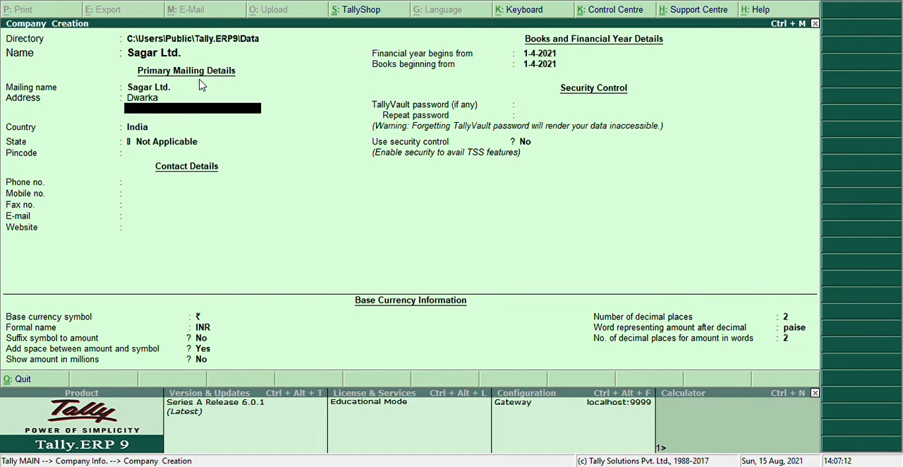
pyautogui.press('Return')
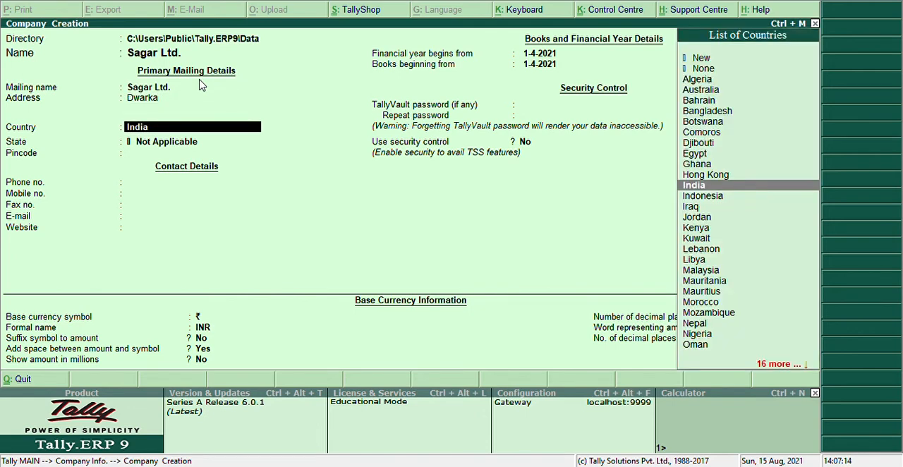
pyautogui.press('Down')
pyautogui.press('Down')
pyautogui.press('Down')
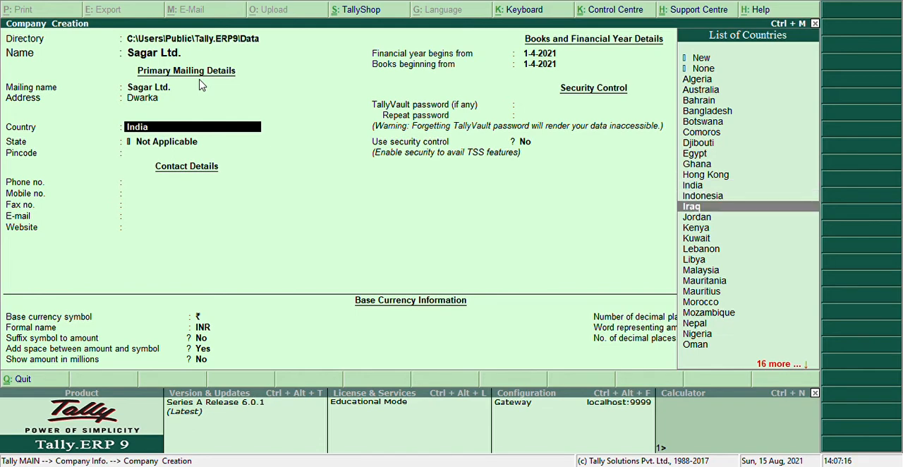
pyautogui.press('Return')
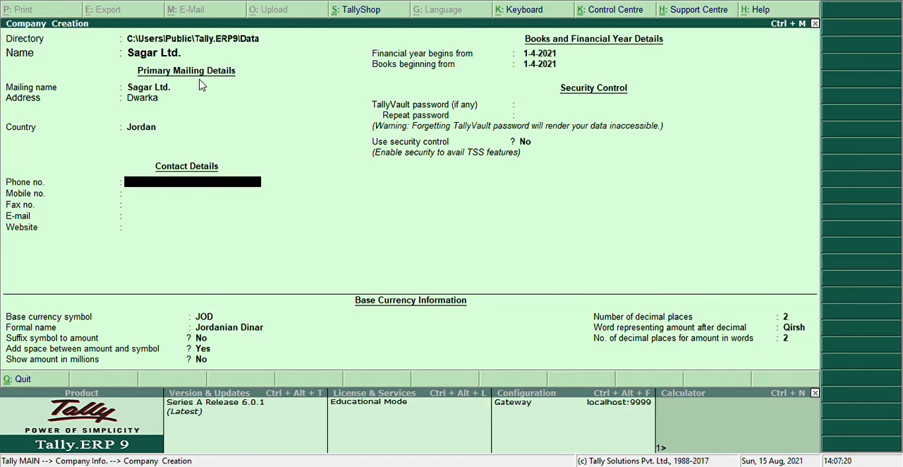
# Fill in the company's phone number and mobile number, leaving the fax number blank
pyautogui.write('377839')
pyautogui.press('Return')
pyautogui.write('Tu')
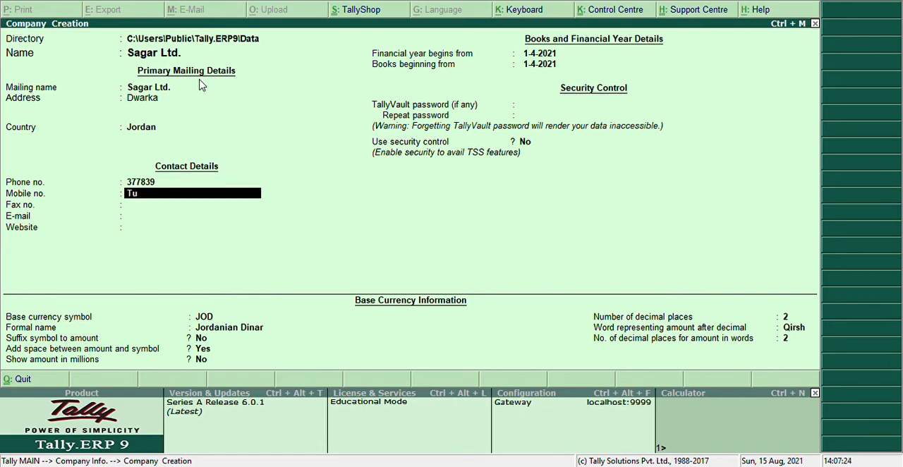
pyautogui.press('BackSpace')
pyautogui.press('BackSpace')
pyautogui.write('334')
pyautogui.press('Return')
# Fill in the company's e-mail address in the contact details
pyautogui.press('Return')
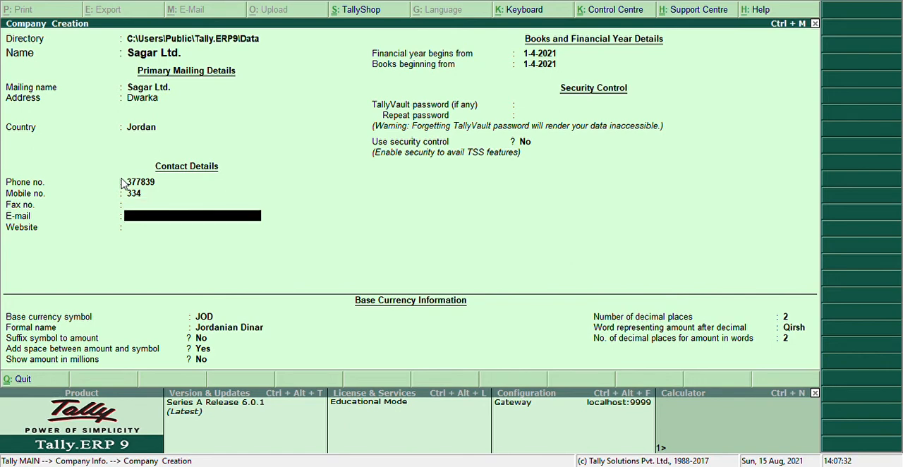
pyautogui.press('Return')
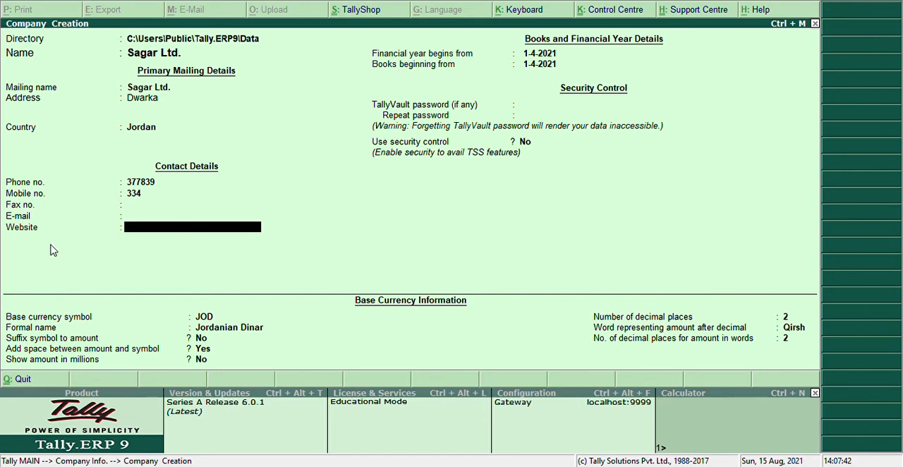
pyautogui.press('Up')
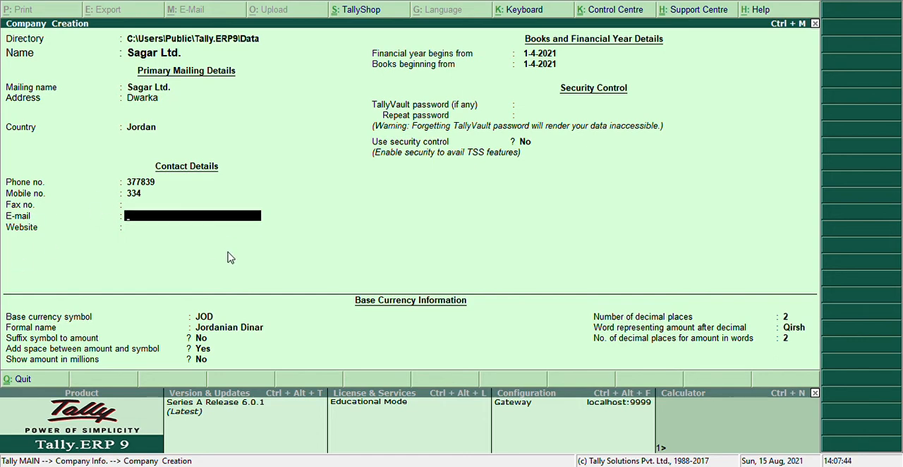
pyautogui.press('Up')
pyautogui.press('Down')
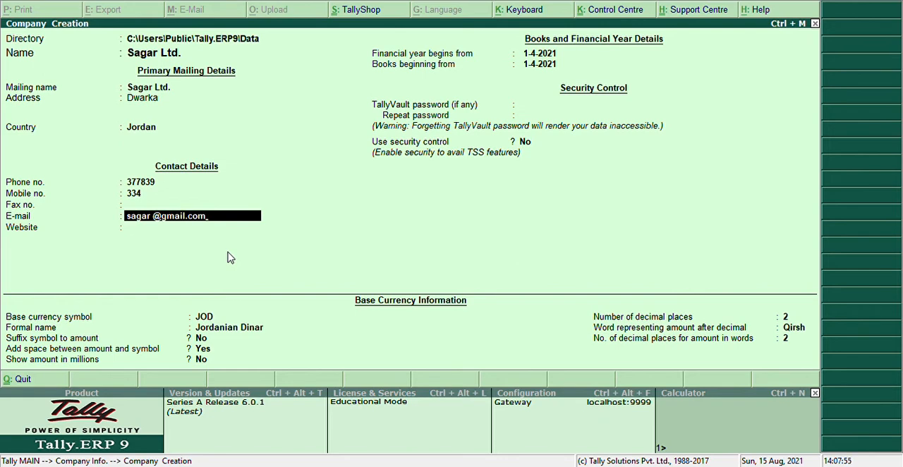
pyautogui.press('Return')
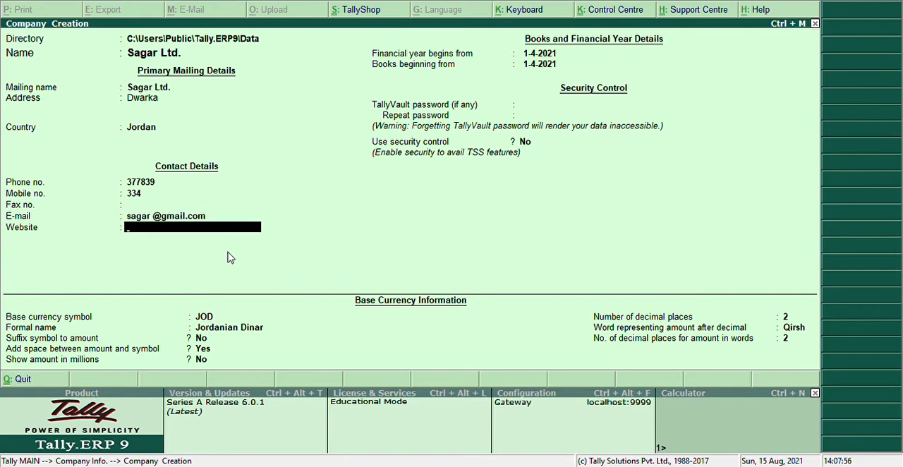
pyautogui.write('www.pptv.ltd')
pyautogui.press('Return')
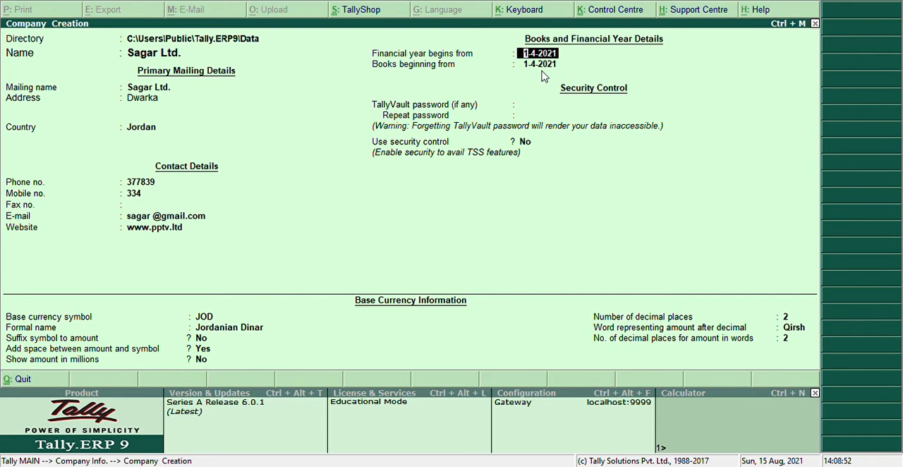
# Keep 1-4-2021 for the financial year and books start, leave the TallyVault password blank and security control at No
pyautogui.press('Return')
pyautogui.press('Return')
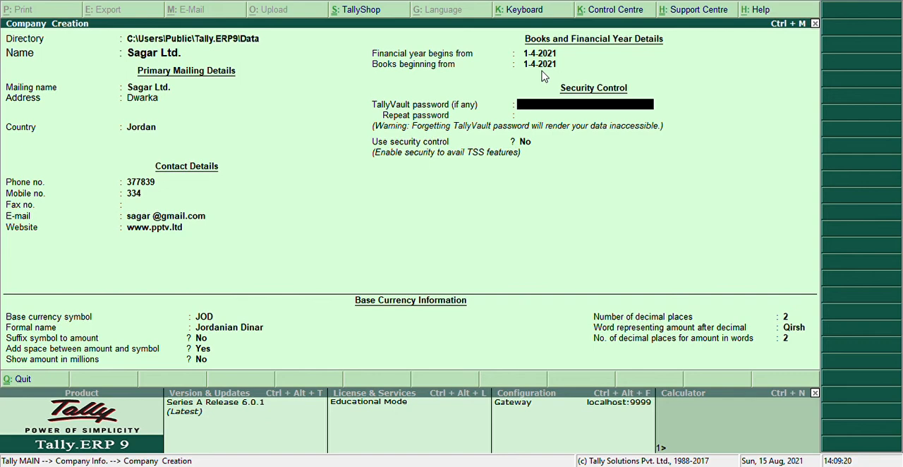
pyautogui.press('Return')
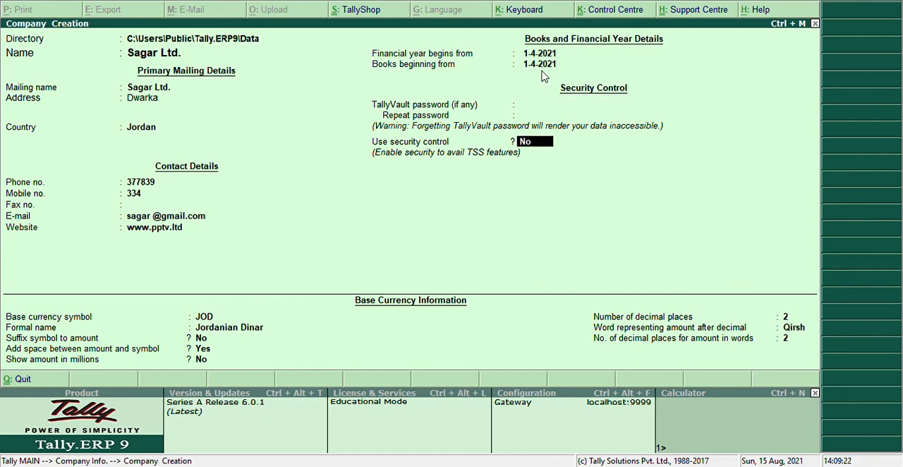
pyautogui.press('Return')
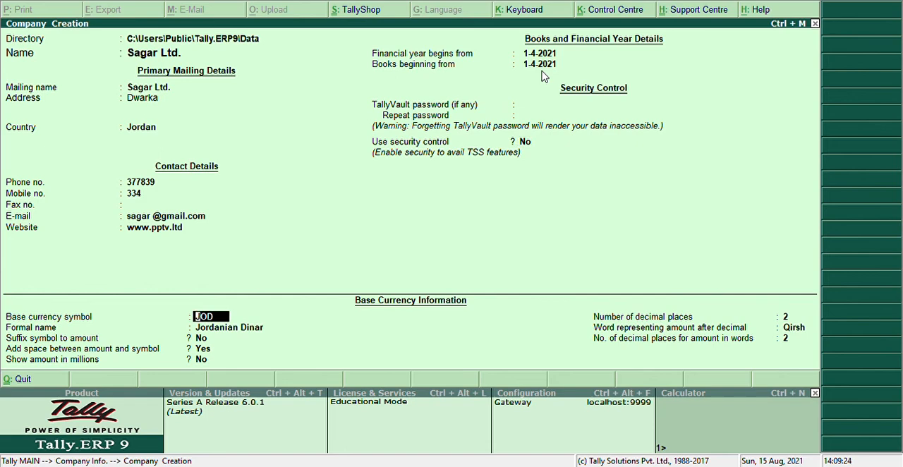
# Keep the default Jordanian Dinar base currency settings and accept the creation of the company
pyautogui.press('Return')
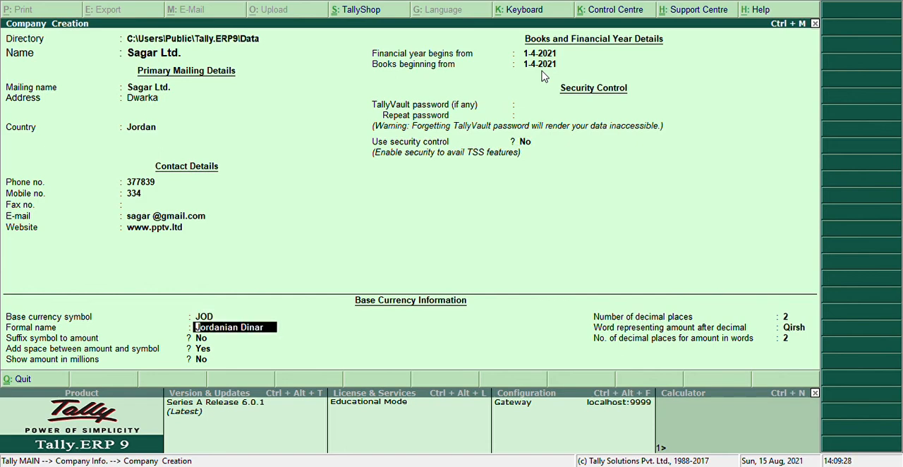
pyautogui.press('Return')
pyautogui.press('Return')
pyautogui.press('Return')
pyautogui.press('Return')
pyautogui.press('Return')
pyautogui.press('Return')
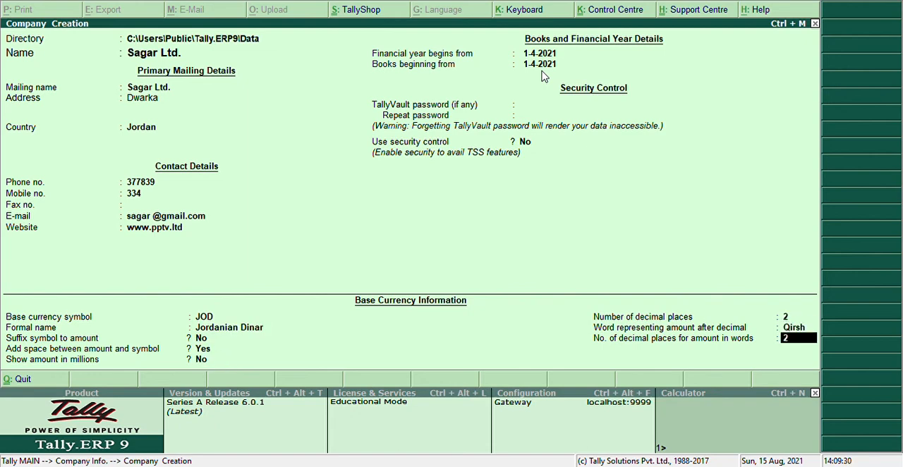
pyautogui.press('Return')
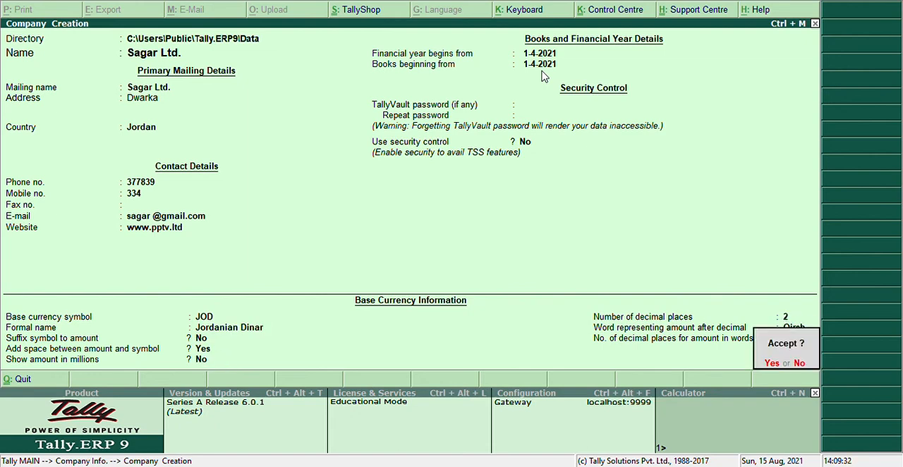
pyautogui.press('Return')
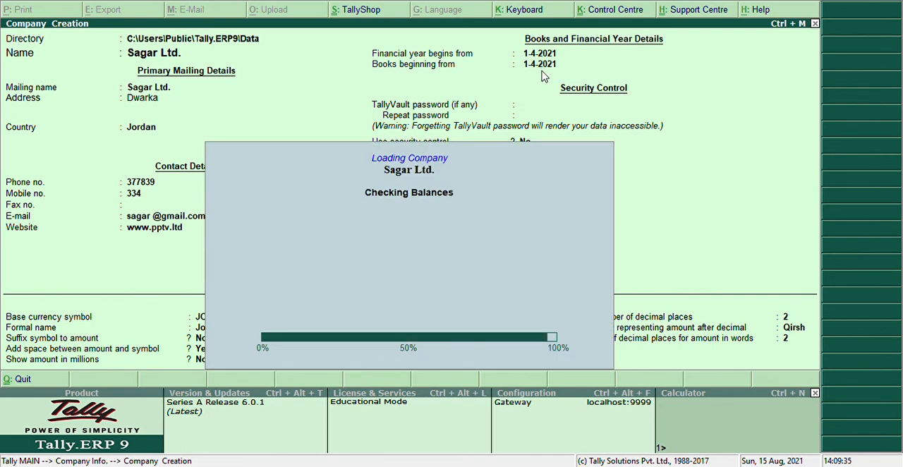